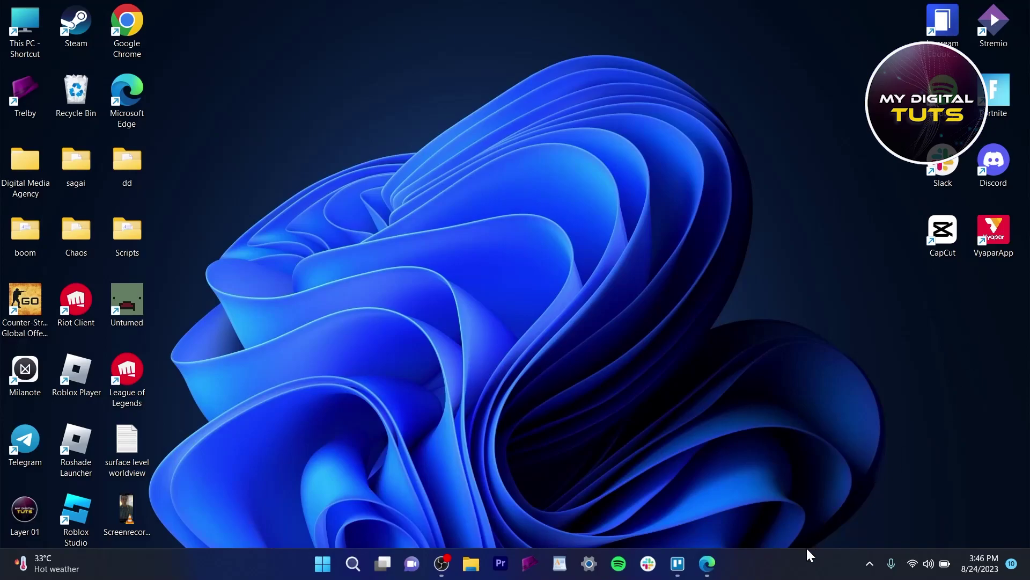
- Bring Edge forward, showing Bing results for Warframe support with the official site first
click(709, 563)
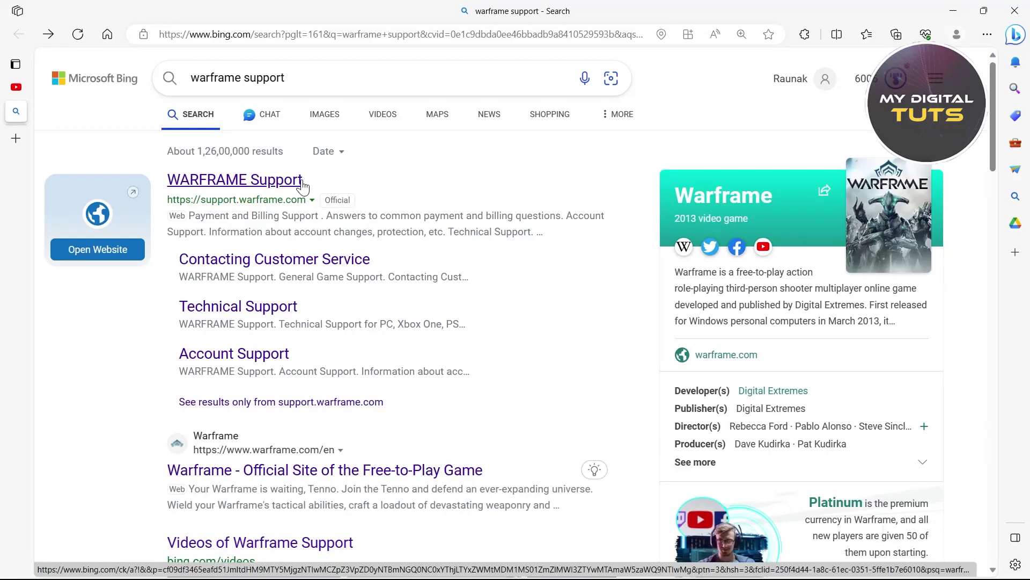
click(301, 78)
click(123, 158)
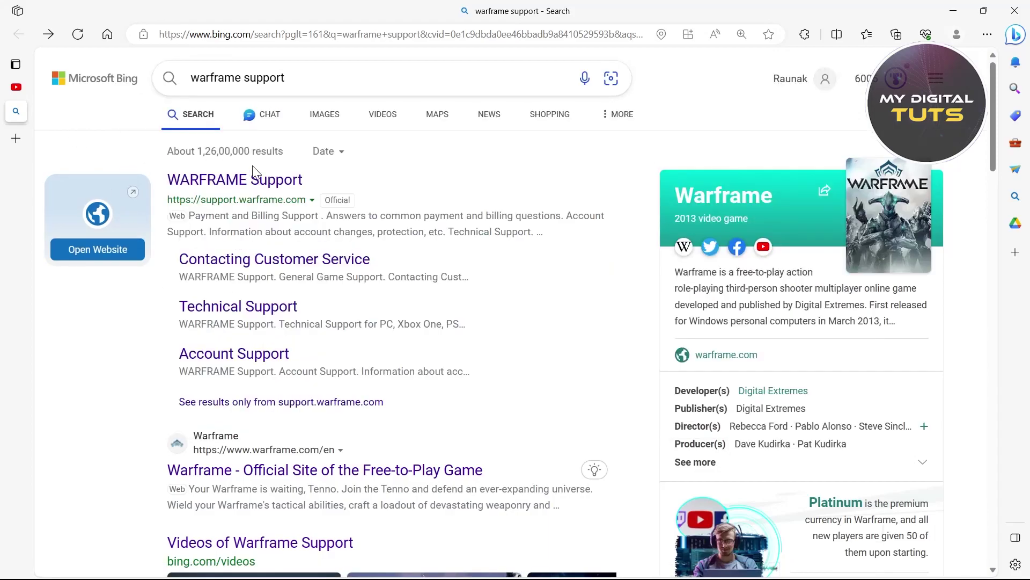
- Open the Technical Support category and start a support-site search for 'nintendo'
click(235, 307)
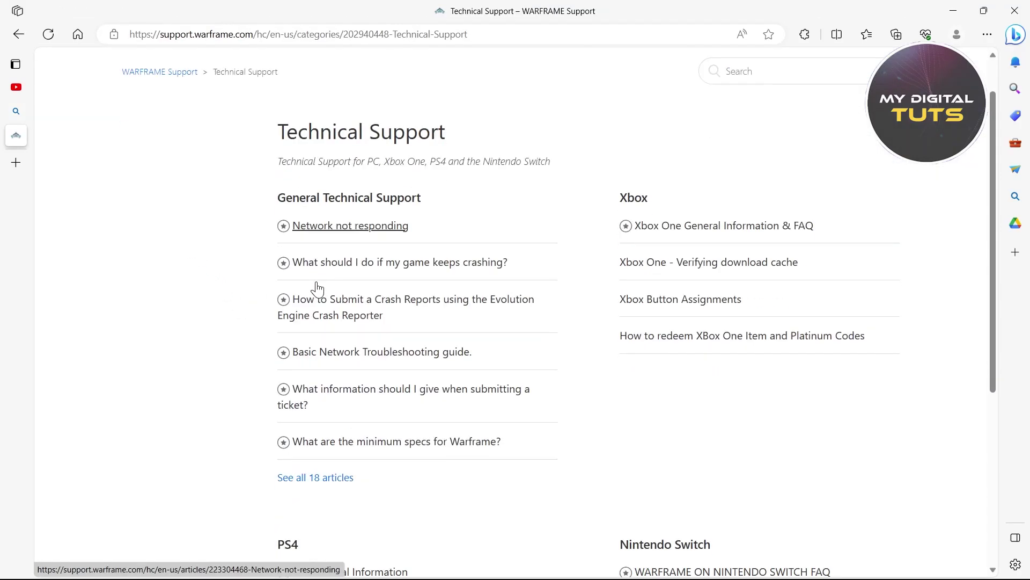
scroll(314, 287, down, 4)
scroll(314, 286, down, 1)
scroll(338, 251, up, 8)
click(763, 122)
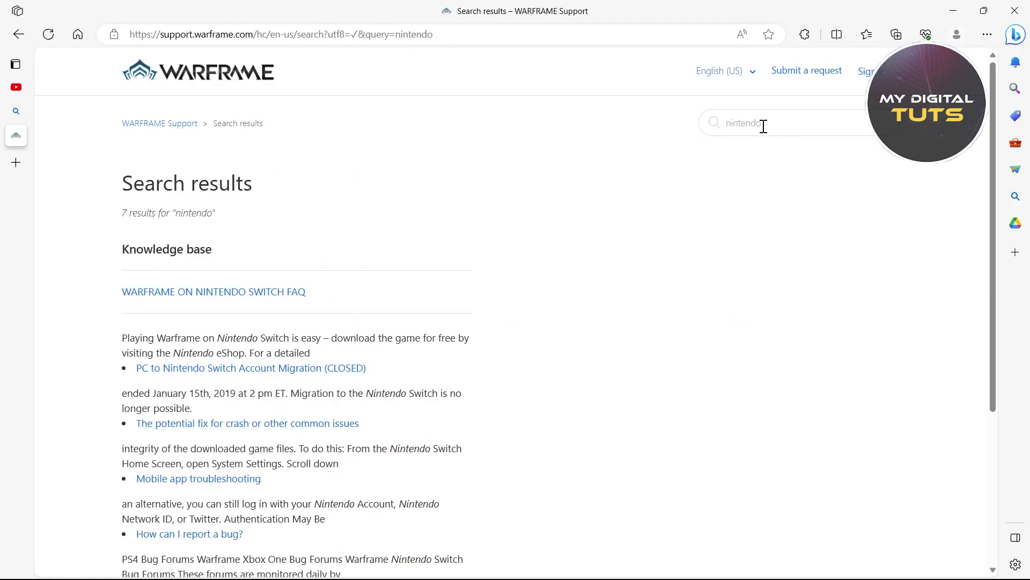
scroll(220, 385, down, 1)
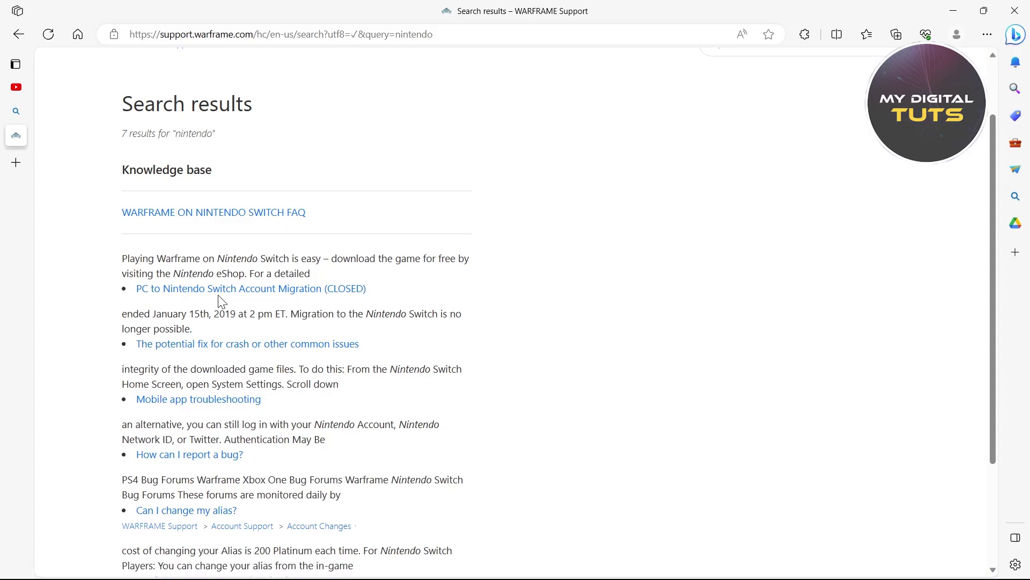
click(308, 291)
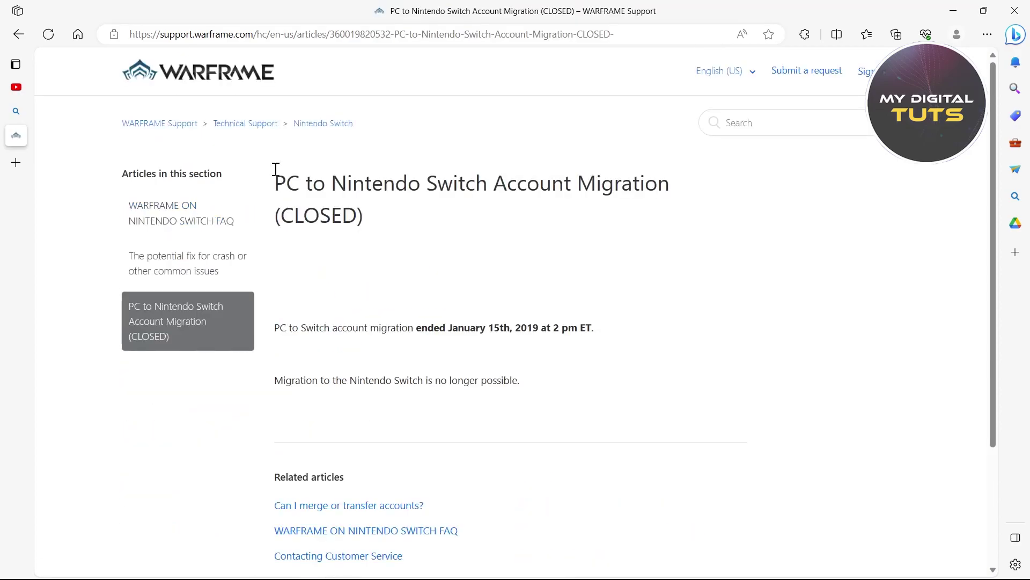
drag(275, 182, 679, 198)
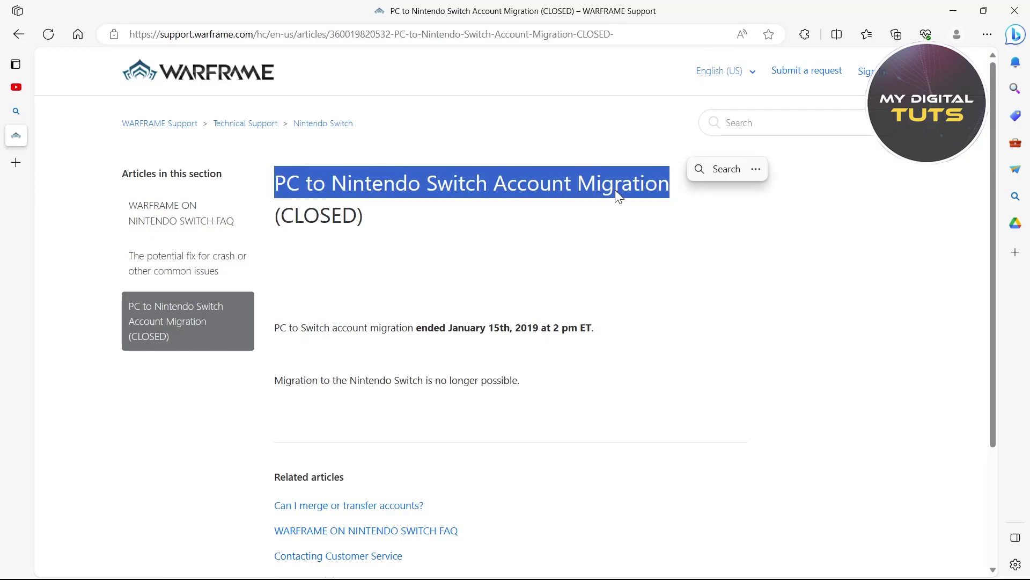
drag(274, 215, 364, 216)
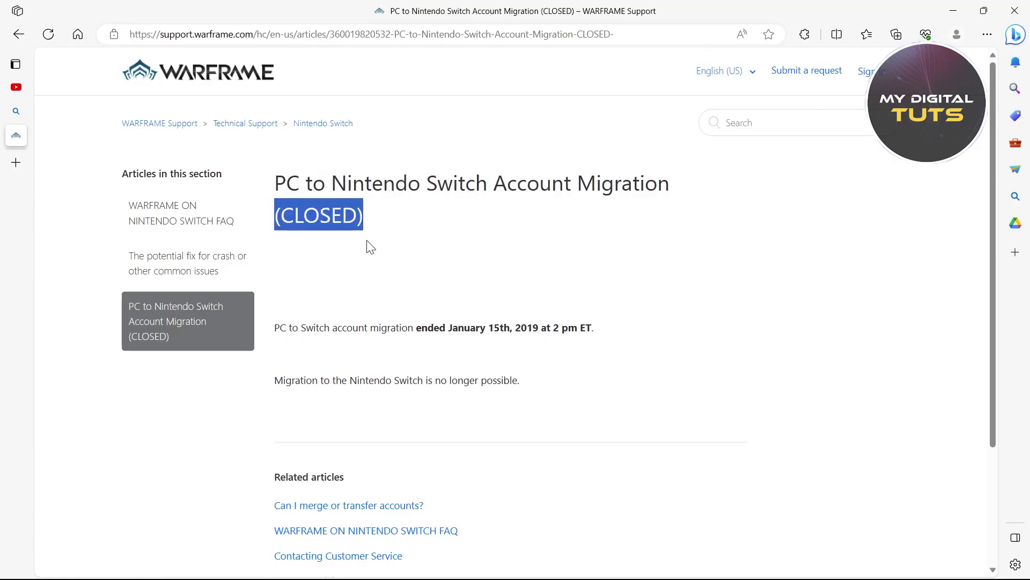
drag(274, 327, 535, 330)
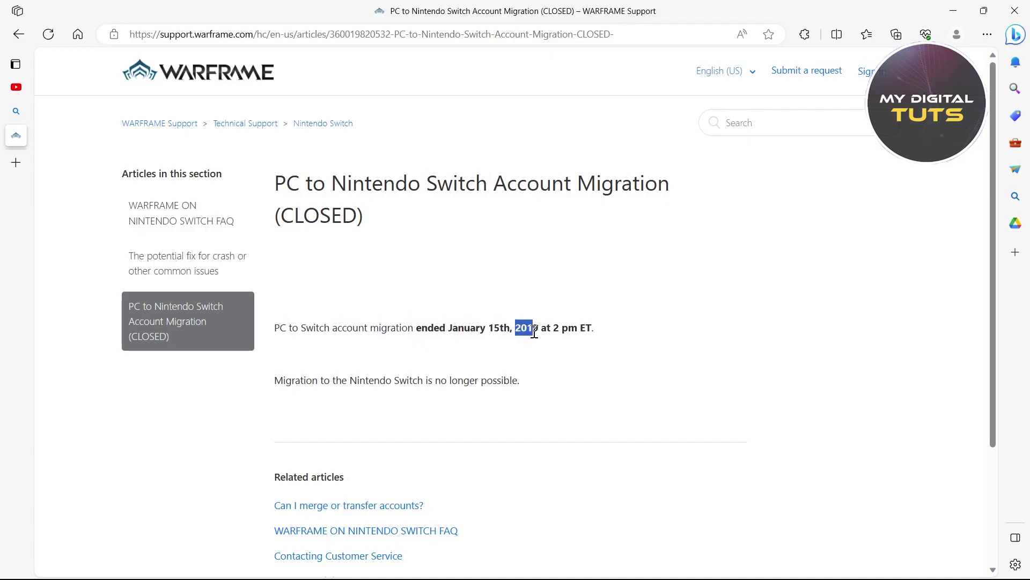
click(604, 342)
drag(274, 381, 508, 376)
click(535, 444)
mouse_move(275, 181)
mouse_down()
mouse_move(597, 183)
mouse_move(705, 197)
mouse_up()
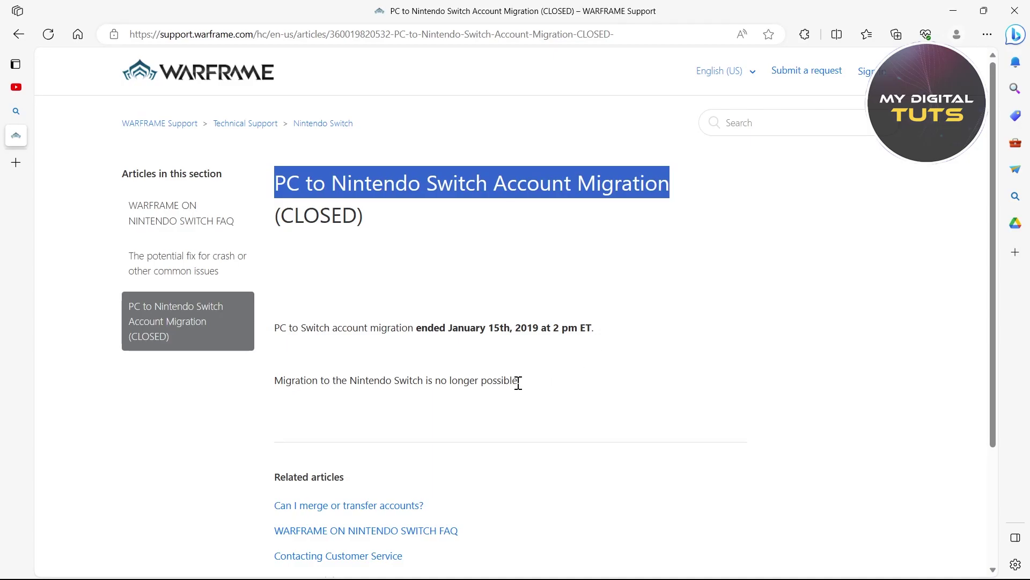
drag(522, 384, 285, 289)
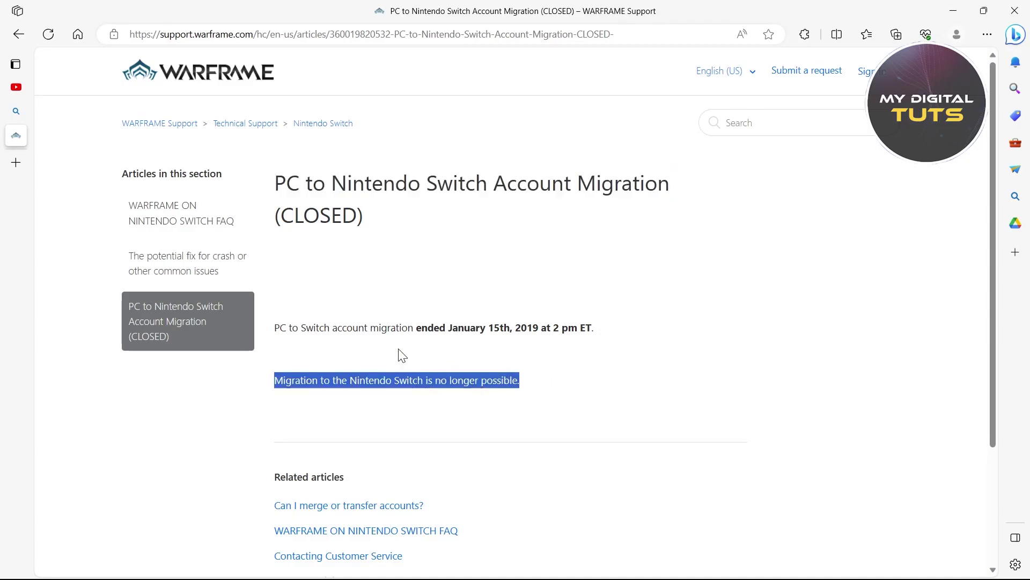
drag(275, 183, 532, 385)
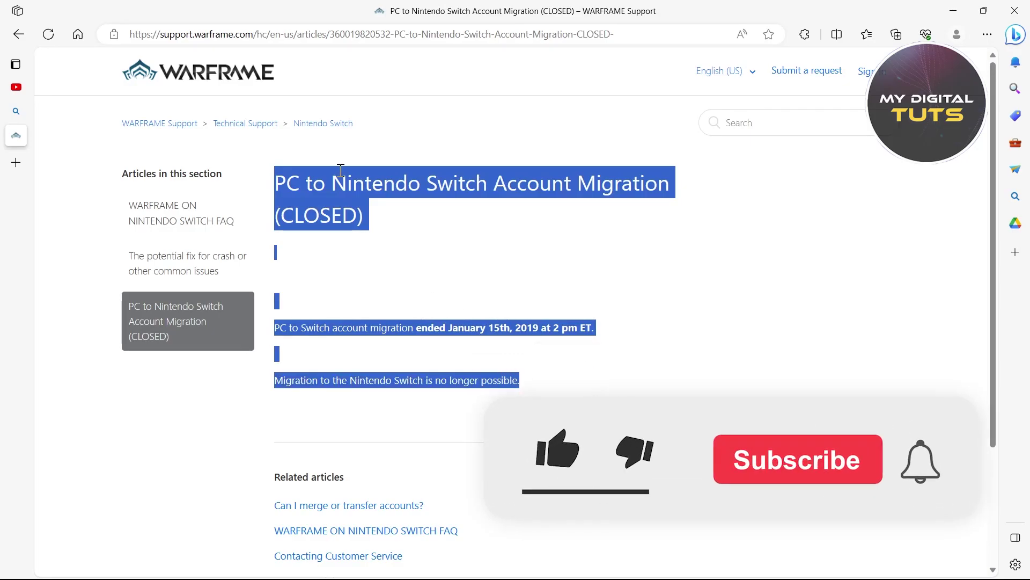
click(338, 213)
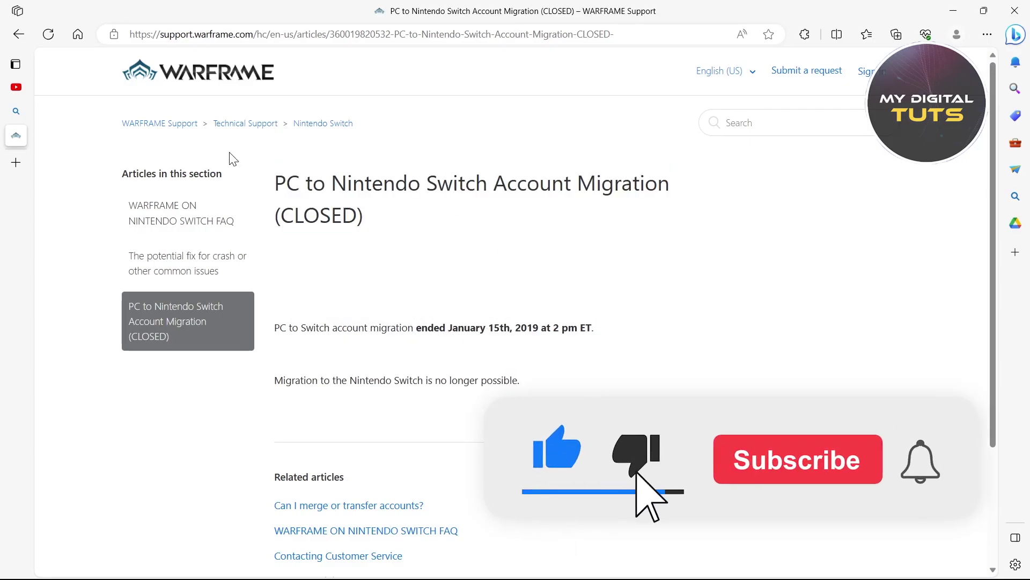